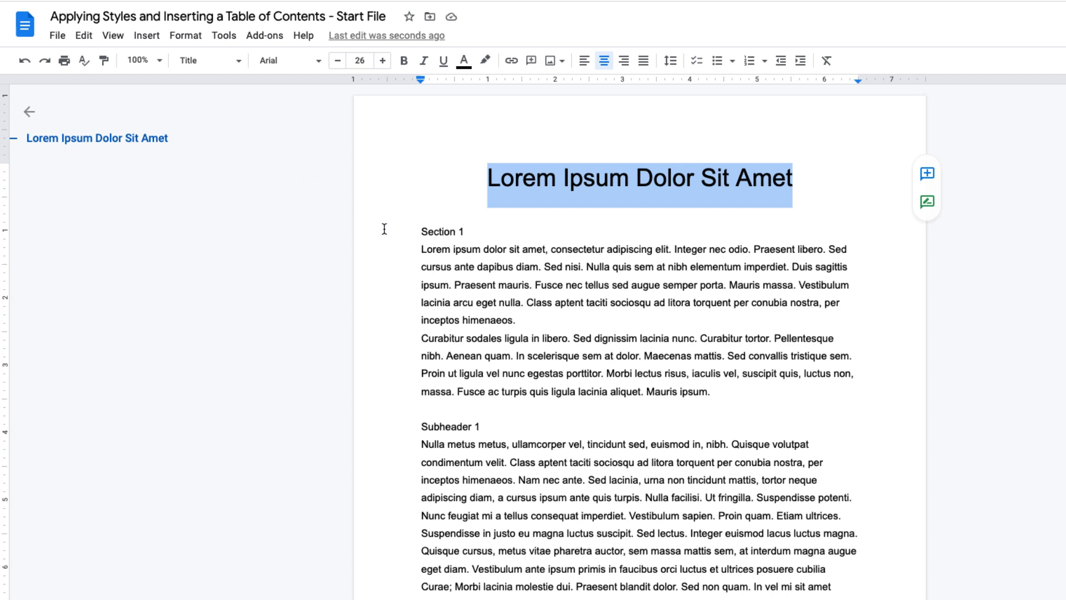
- Toggle the document outline display for the document
{"action": "left_click", "coordinate": [487, 231]}
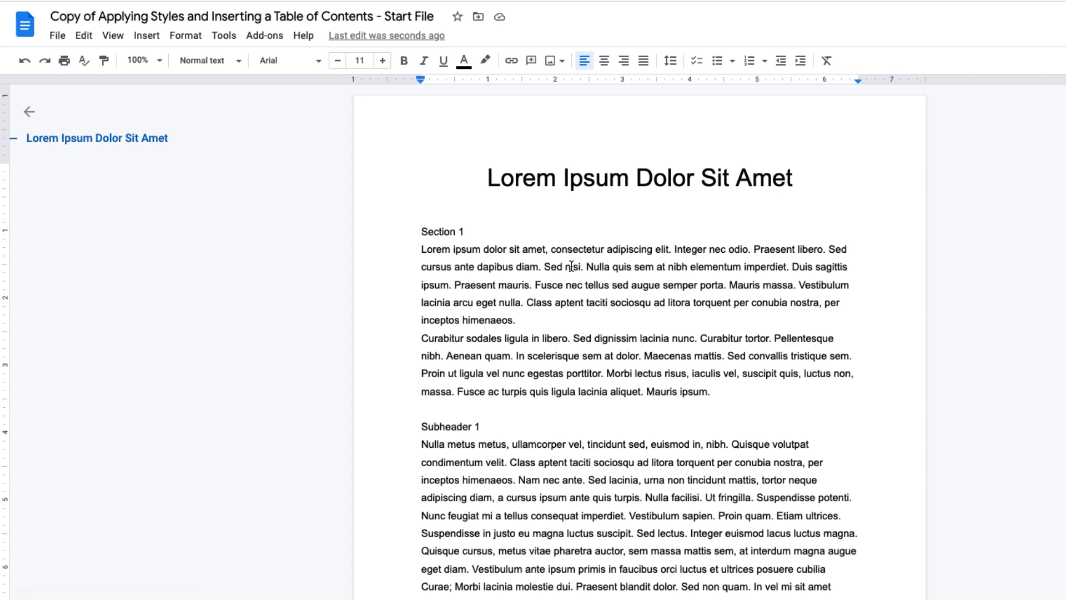
{"action": "left_click", "coordinate": [112, 36]}
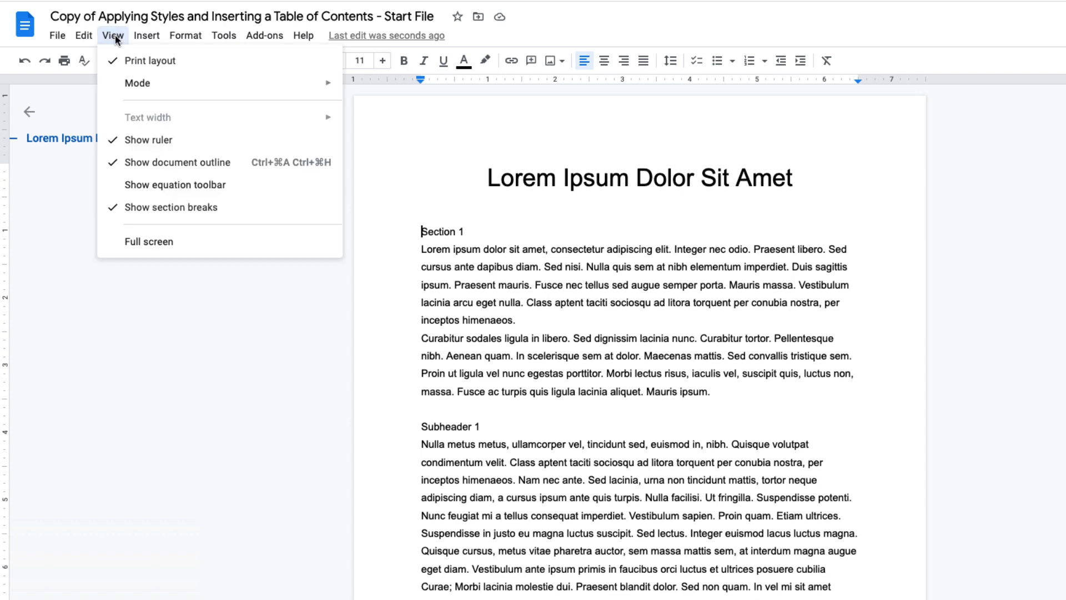
{"action": "left_click", "coordinate": [198, 161]}
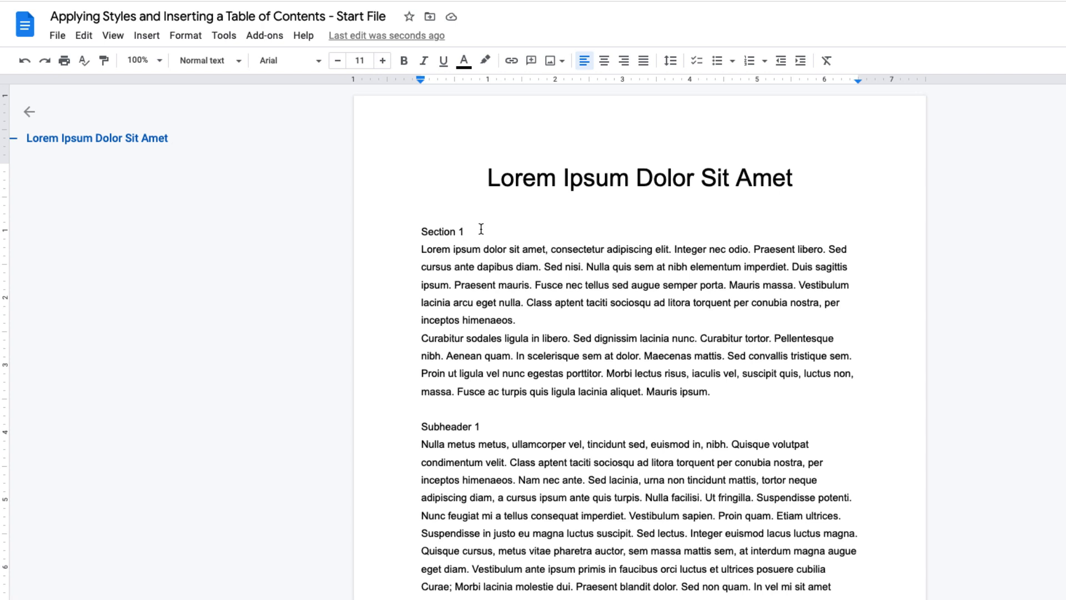
- Apply the Heading 1 style to the "Section 1" line
{"action": "left_click_drag", "start_coordinate": [464, 231], "coordinate": [414, 229]}
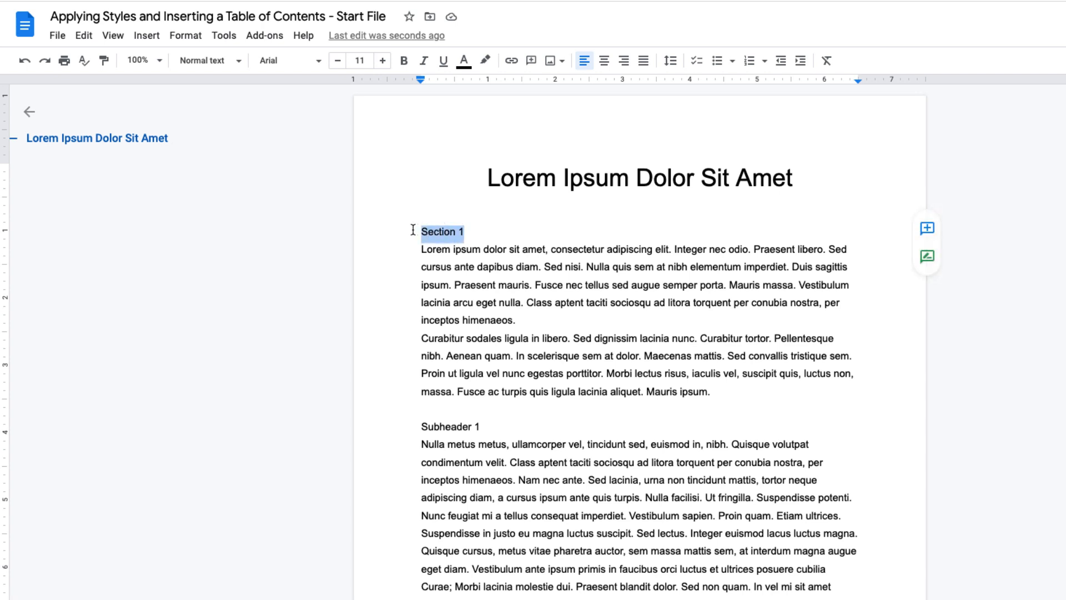
{"action": "left_click", "coordinate": [230, 64]}
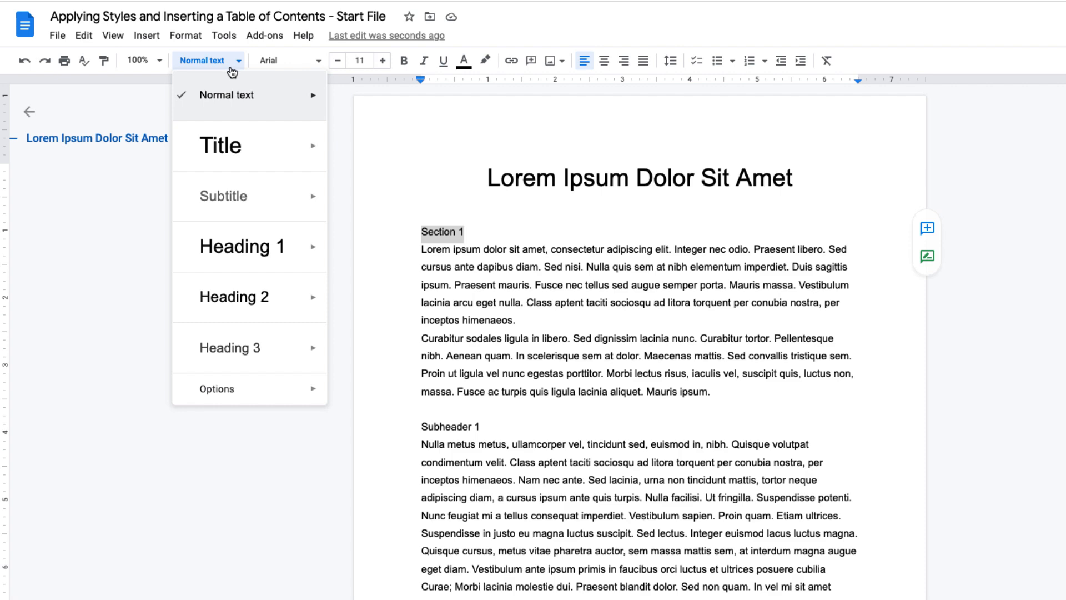
{"action": "left_click", "coordinate": [250, 246]}
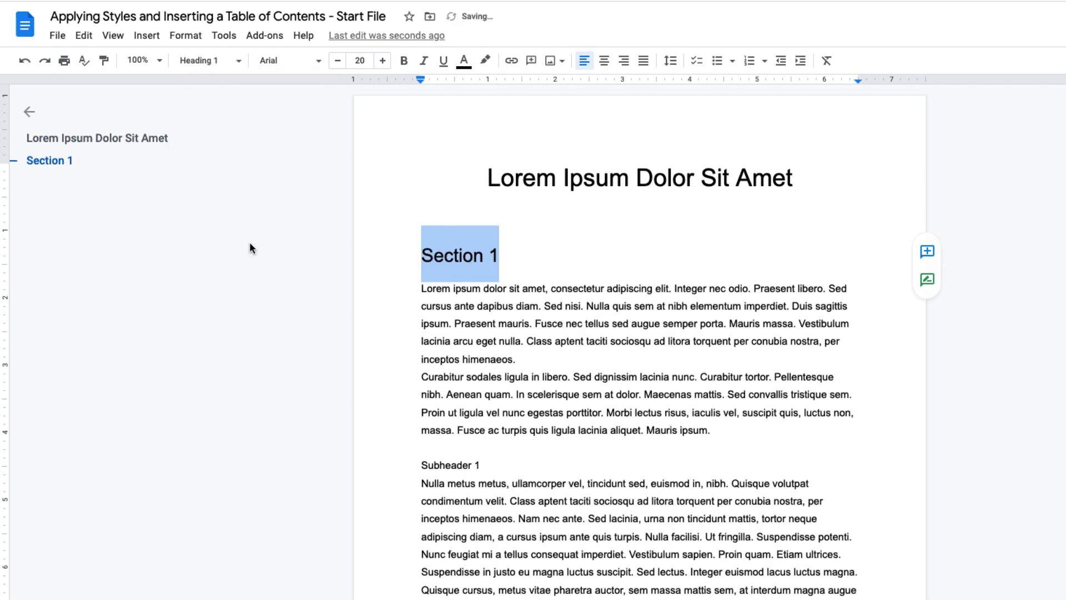
- Apply the Heading 1 style to the "Section 2" line
{"action": "left_click", "coordinate": [410, 252]}
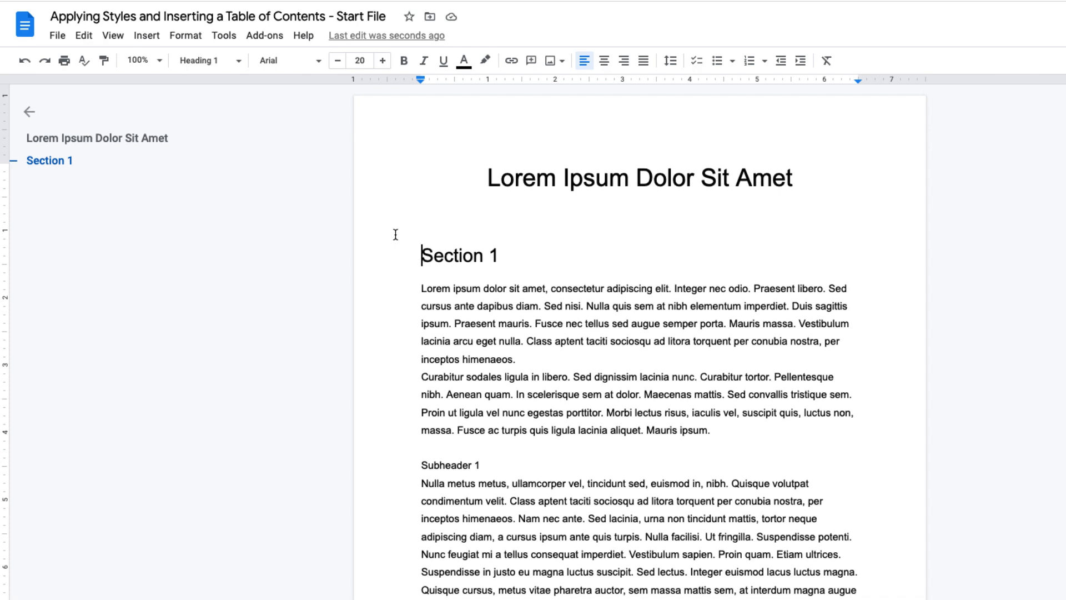
{"action": "scroll", "coordinate": [395, 234], "scroll_direction": "down", "scroll_amount": 10}
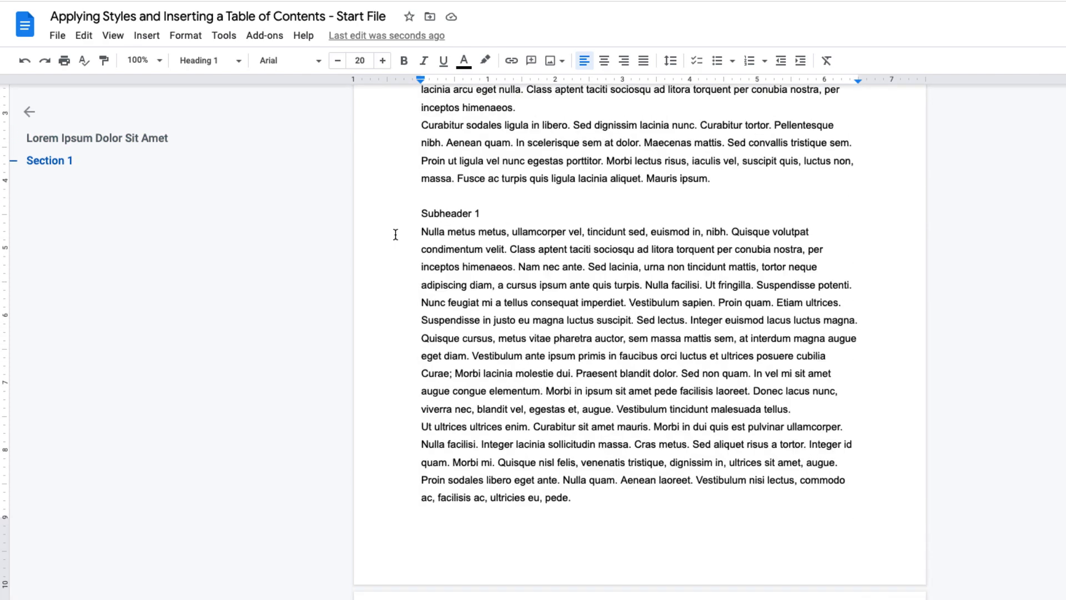
{"action": "scroll", "coordinate": [395, 234], "scroll_direction": "down", "scroll_amount": 7}
{"action": "scroll", "coordinate": [395, 233], "scroll_direction": "up", "scroll_amount": 1}
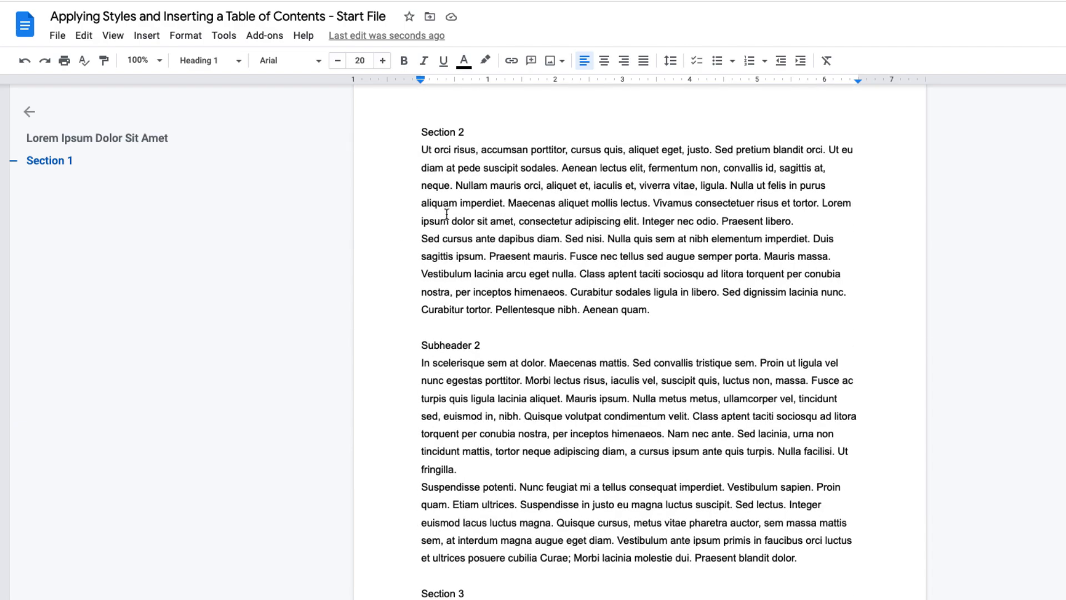
{"action": "left_click_drag", "start_coordinate": [466, 132], "coordinate": [396, 136]}
{"action": "left_click", "coordinate": [211, 65]}
{"action": "left_click", "coordinate": [309, 247]}
- Apply the Heading 1 style to the "Section 3" line
{"action": "left_click", "coordinate": [421, 257]}
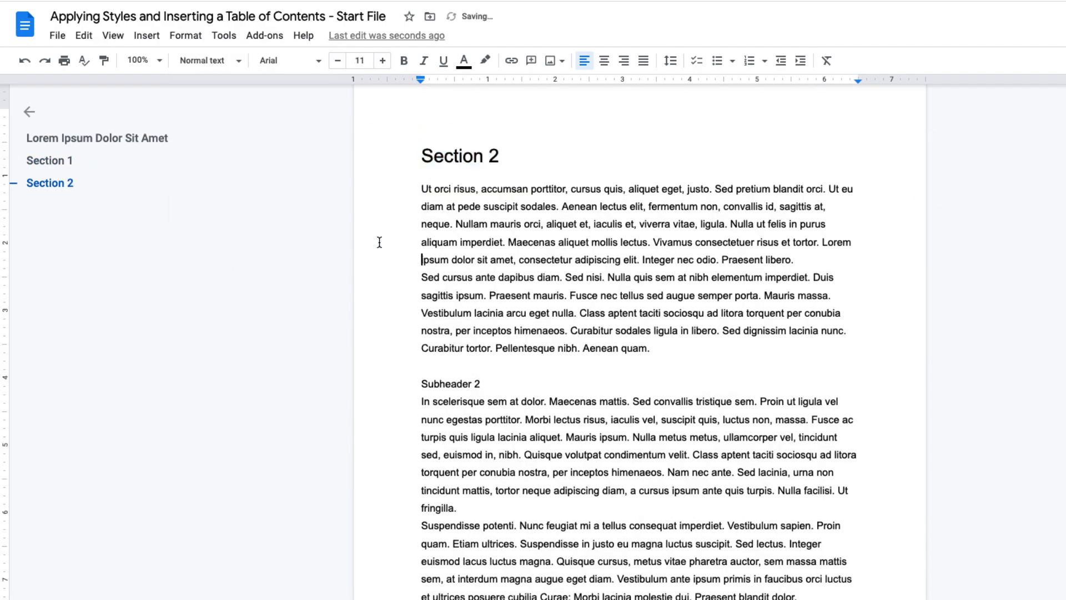
{"action": "scroll", "coordinate": [422, 257], "scroll_direction": "down", "scroll_amount": 2}
{"action": "left_click_drag", "start_coordinate": [479, 509], "coordinate": [393, 511]}
{"action": "left_click", "coordinate": [209, 60]}
{"action": "left_click", "coordinate": [209, 251]}
- Apply the Heading 1 style to the "Summary" line
{"action": "scroll", "coordinate": [393, 348], "scroll_direction": "down", "scroll_amount": 10}
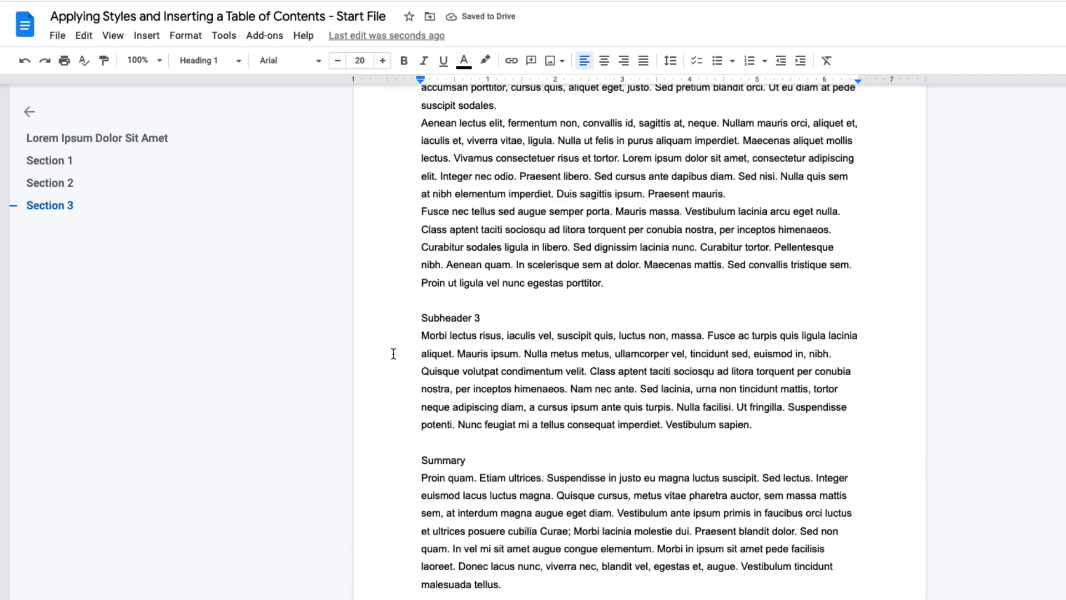
{"action": "left_click_drag", "start_coordinate": [484, 456], "coordinate": [395, 457]}
{"action": "left_click", "coordinate": [226, 61]}
{"action": "left_click", "coordinate": [274, 247]}
- Apply the Heading 2 style to the "Subheader 3" line
{"action": "left_click", "coordinate": [417, 452]}
{"action": "scroll", "coordinate": [419, 449], "scroll_direction": "down", "scroll_amount": 3}
{"action": "scroll", "coordinate": [419, 448], "scroll_direction": "up", "scroll_amount": 3}
{"action": "left_click_drag", "start_coordinate": [490, 367], "coordinate": [419, 365]}
{"action": "left_click", "coordinate": [202, 60]}
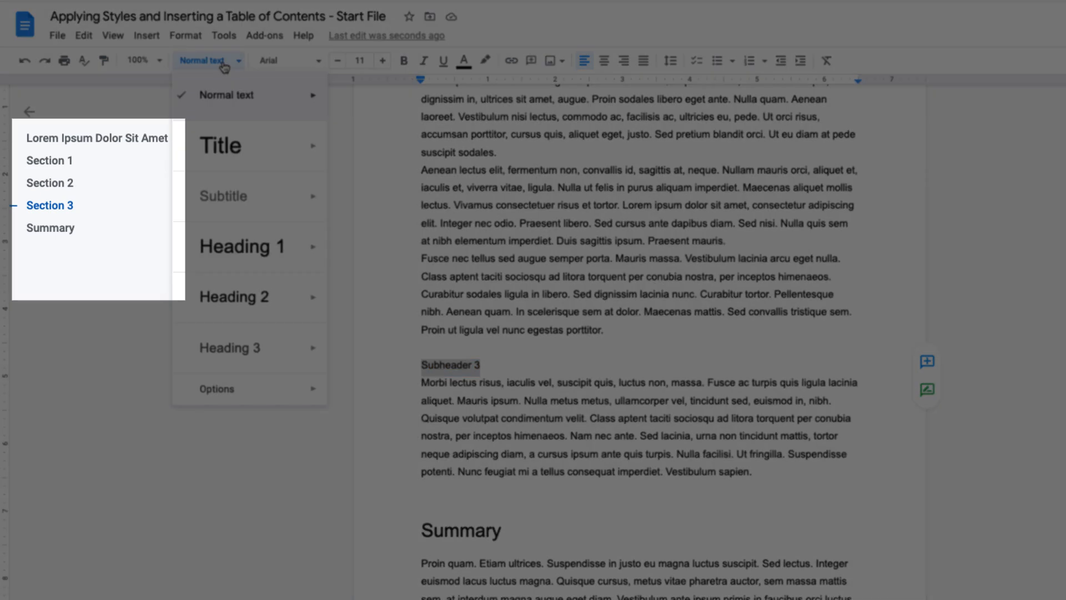
{"action": "left_click", "coordinate": [254, 300]}
- Apply the Heading 2 style to the "Subheader 2" line
{"action": "scroll", "coordinate": [402, 353], "scroll_direction": "up", "scroll_amount": 5}
{"action": "scroll", "coordinate": [403, 353], "scroll_direction": "up", "scroll_amount": 2}
{"action": "scroll", "coordinate": [402, 353], "scroll_direction": "up", "scroll_amount": 6}
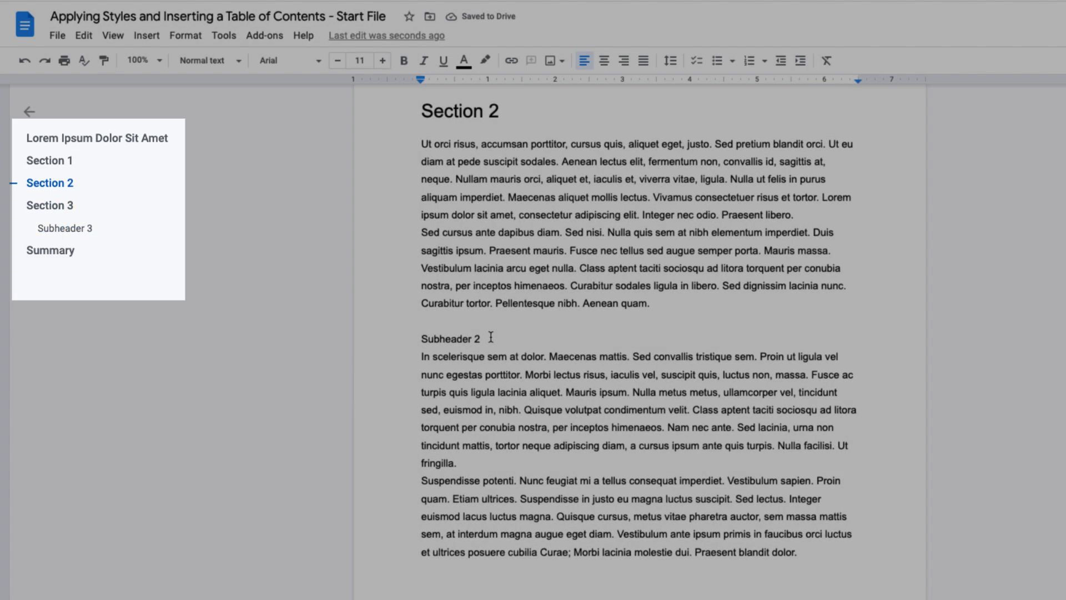
{"action": "left_click_drag", "start_coordinate": [487, 339], "coordinate": [375, 317]}
{"action": "left_click", "coordinate": [222, 60]}
{"action": "left_click", "coordinate": [248, 297]}
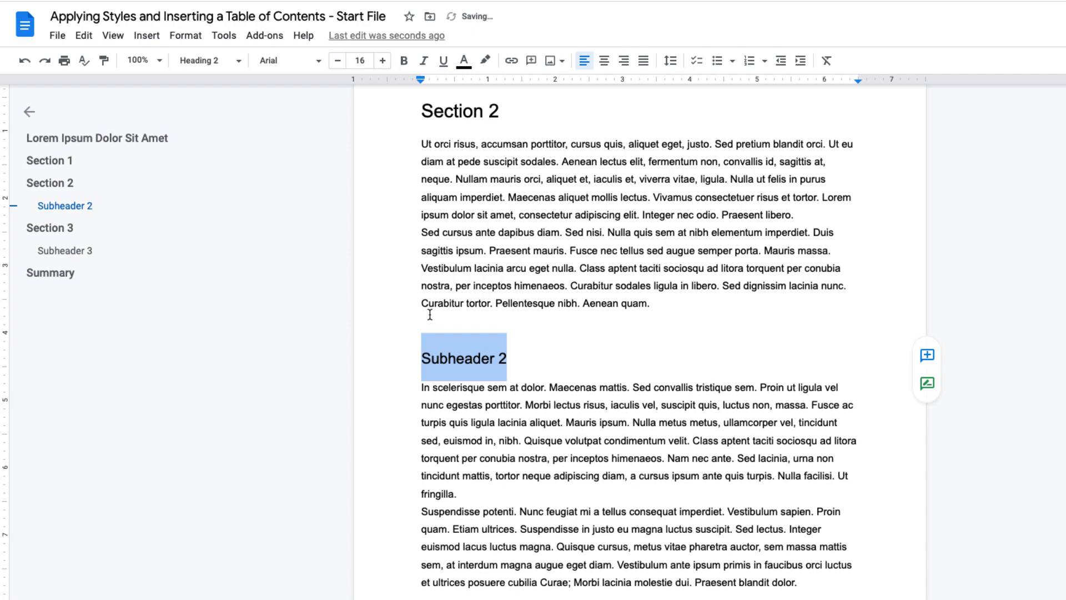
- Apply the Heading 2 style to the "Subheader 1" line
{"action": "left_click", "coordinate": [422, 303]}
{"action": "scroll", "coordinate": [422, 303], "scroll_direction": "up", "scroll_amount": 10}
{"action": "scroll", "coordinate": [444, 304], "scroll_direction": "up", "scroll_amount": 2}
{"action": "left_click_drag", "start_coordinate": [486, 307], "coordinate": [407, 309]}
{"action": "left_click", "coordinate": [211, 60]}
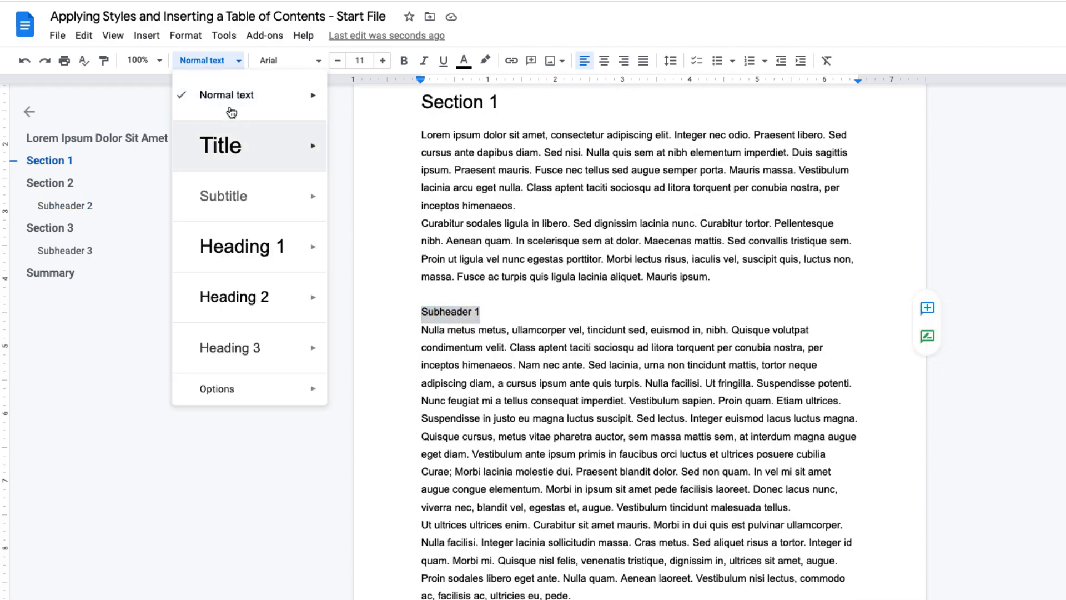
{"action": "left_click", "coordinate": [248, 298]}
- Set the "Section 1" heading's font to Pacifico and its size to 22
{"action": "left_click", "coordinate": [410, 320]}
{"action": "scroll", "coordinate": [411, 320], "scroll_direction": "up", "scroll_amount": 2}
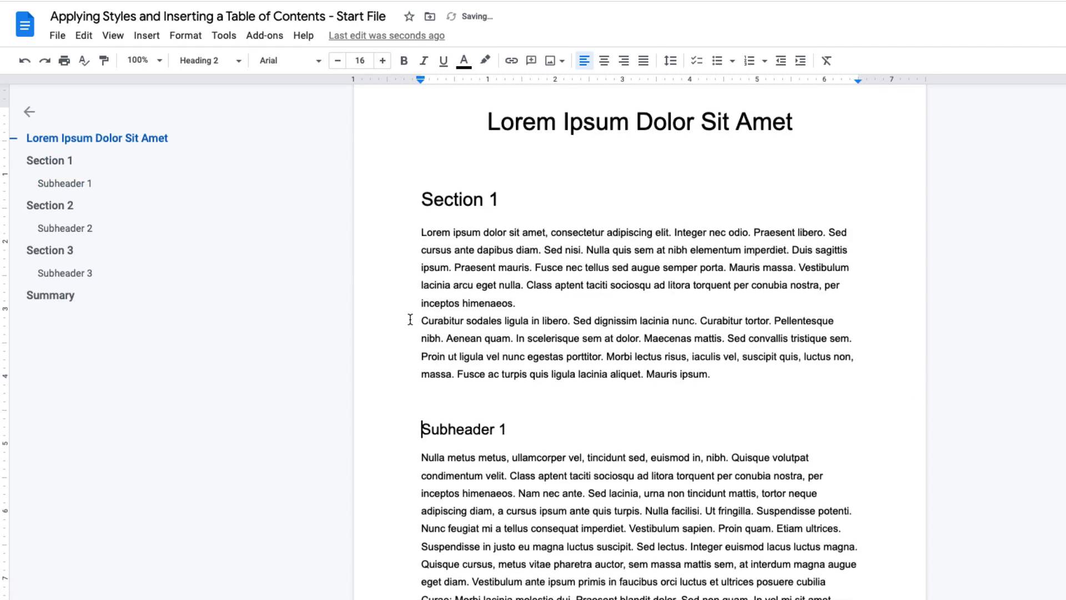
{"action": "scroll", "coordinate": [422, 321], "scroll_direction": "up", "scroll_amount": 1}
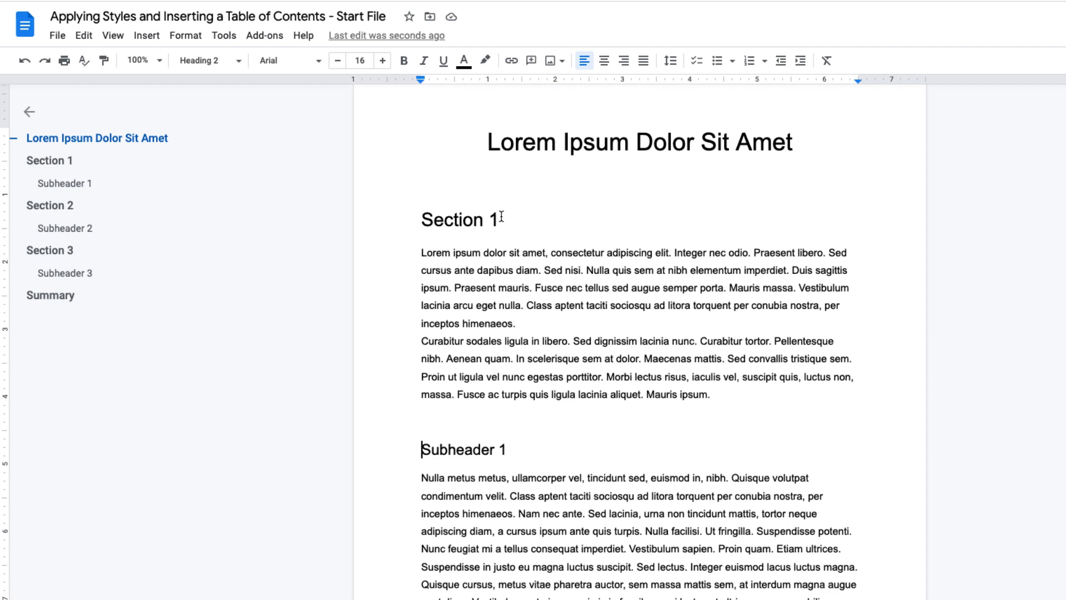
{"action": "left_click_drag", "start_coordinate": [503, 220], "coordinate": [394, 221]}
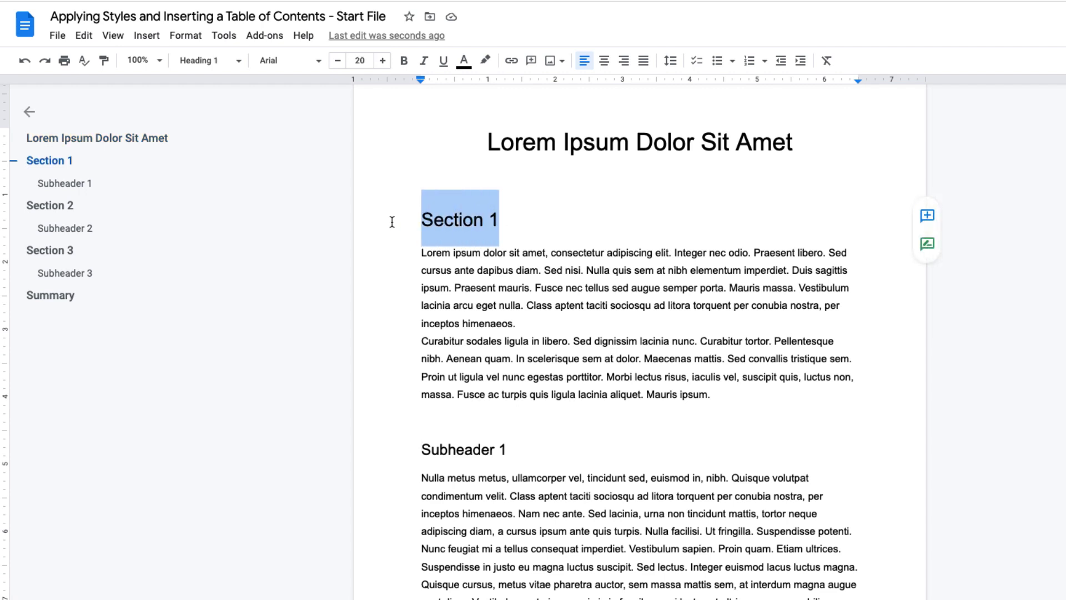
{"action": "left_click", "coordinate": [294, 62]}
{"action": "left_click", "coordinate": [331, 137]}
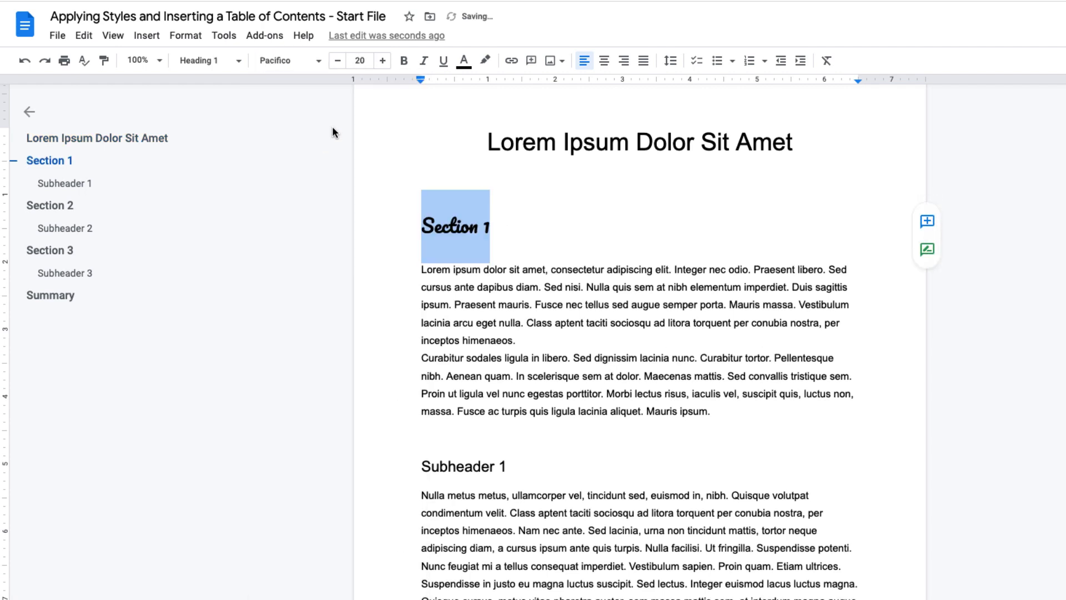
{"action": "left_click", "coordinate": [382, 60]}
{"action": "left_click", "coordinate": [383, 61]}
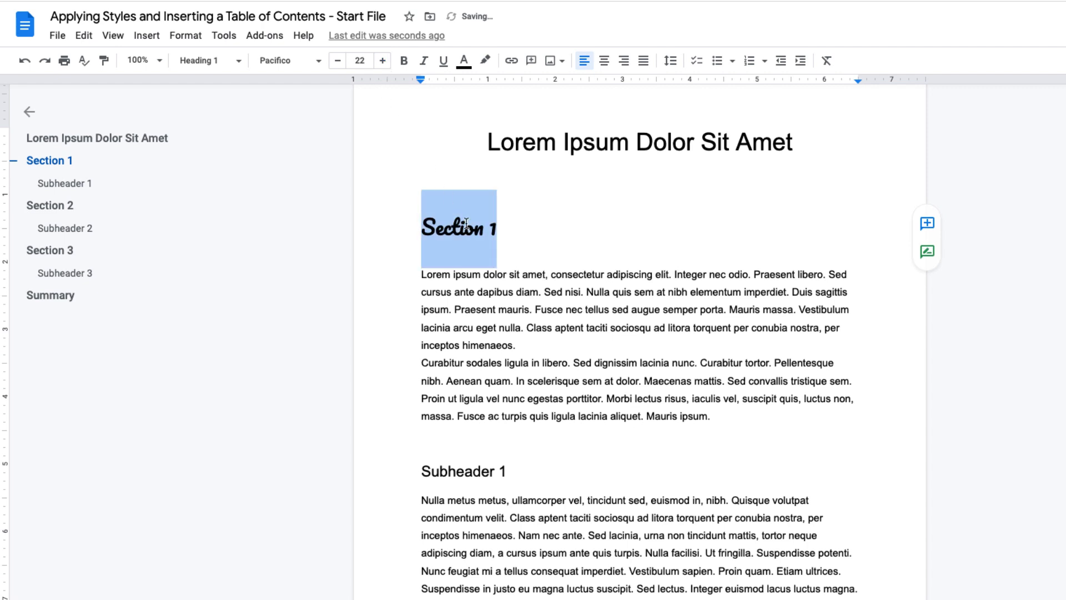
- Update the Heading 1 style to match the reformatted "Section 1" heading
{"action": "left_click", "coordinate": [210, 60]}
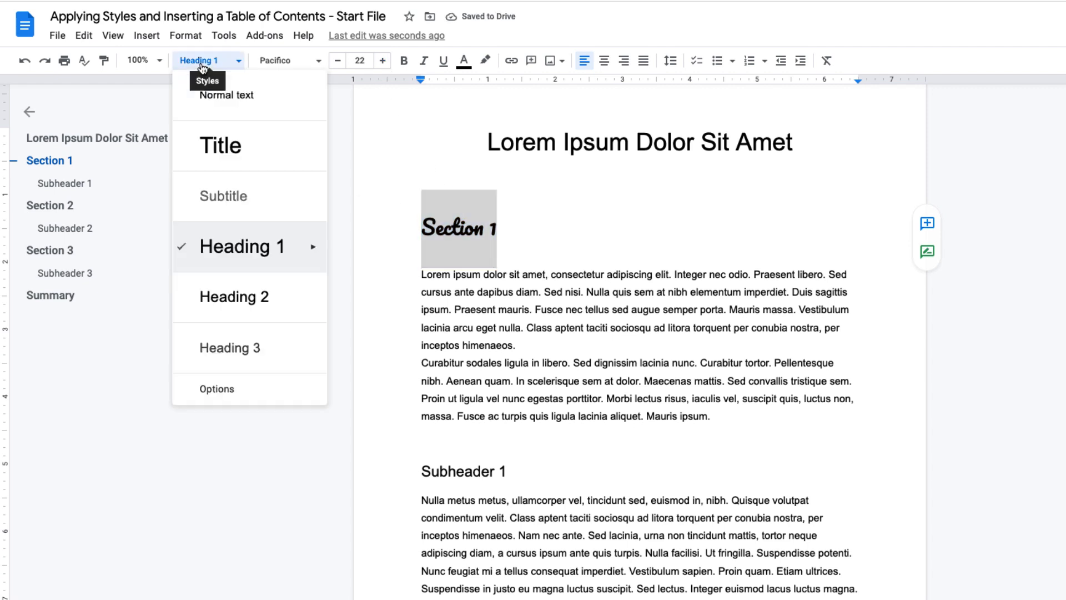
{"action": "mouse_move", "coordinate": [319, 254]}
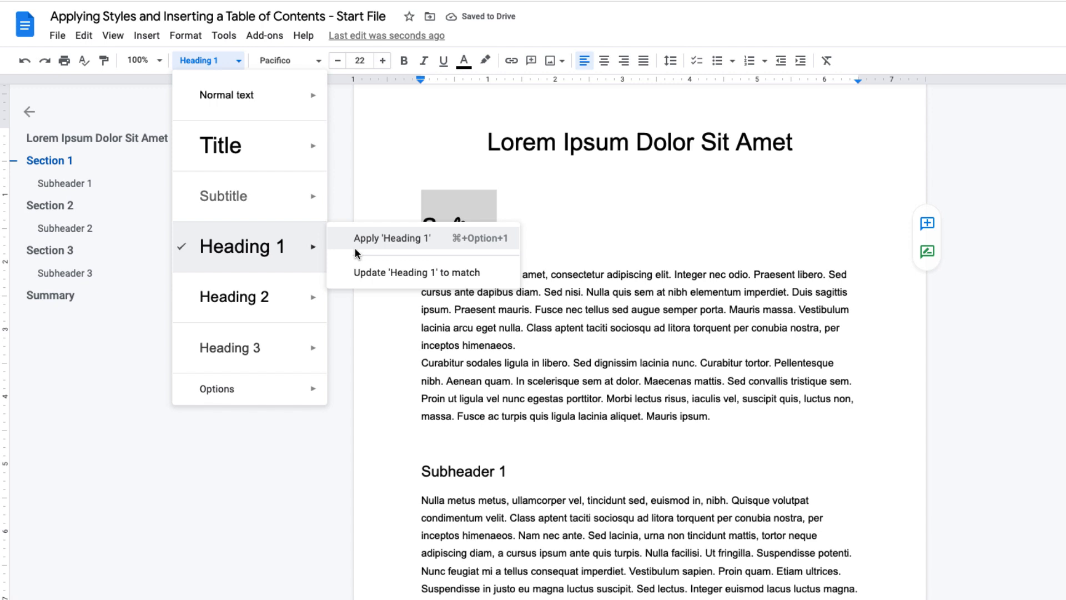
{"action": "left_click", "coordinate": [383, 272]}
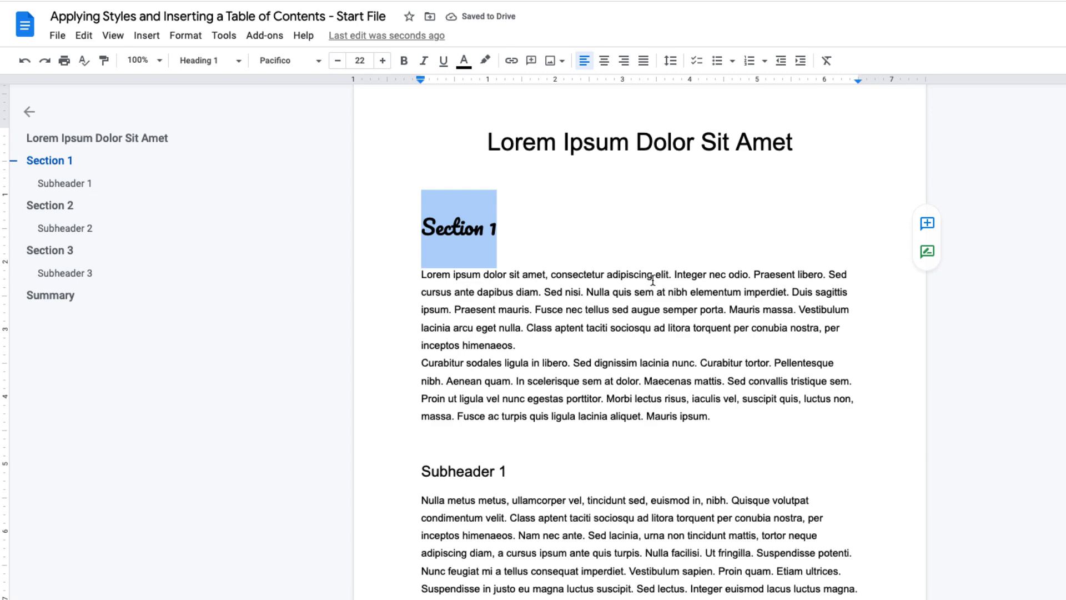
- Reset the document's styles to their defaults
{"action": "left_click", "coordinate": [621, 248]}
{"action": "scroll", "coordinate": [663, 333], "scroll_direction": "down", "scroll_amount": 4}
{"action": "scroll", "coordinate": [661, 360], "scroll_direction": "down", "scroll_amount": 7}
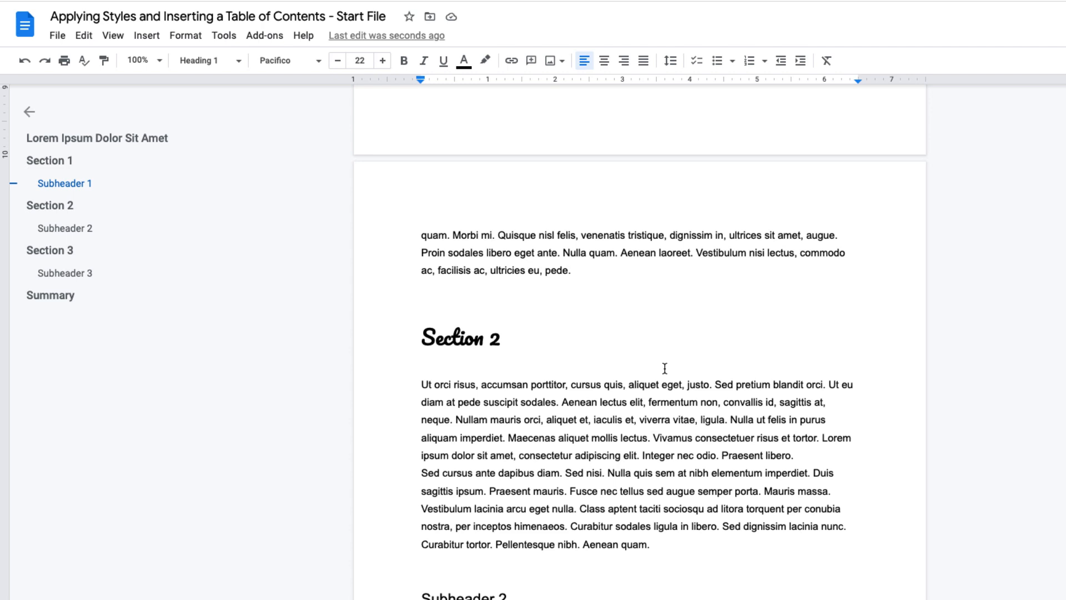
{"action": "left_click", "coordinate": [237, 63]}
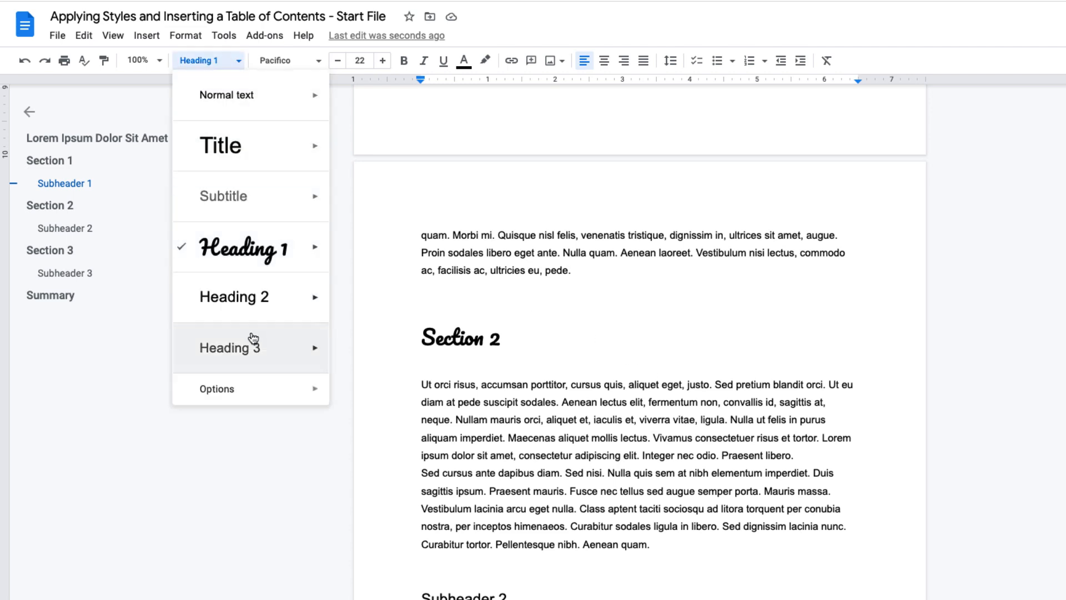
{"action": "mouse_move", "coordinate": [305, 390]}
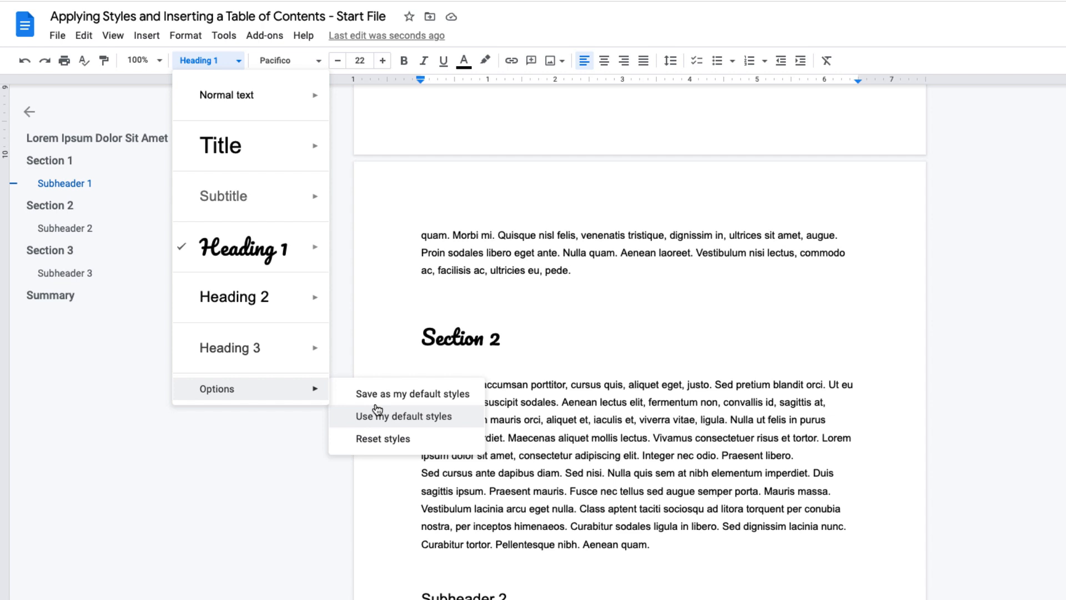
{"action": "left_click", "coordinate": [391, 438]}
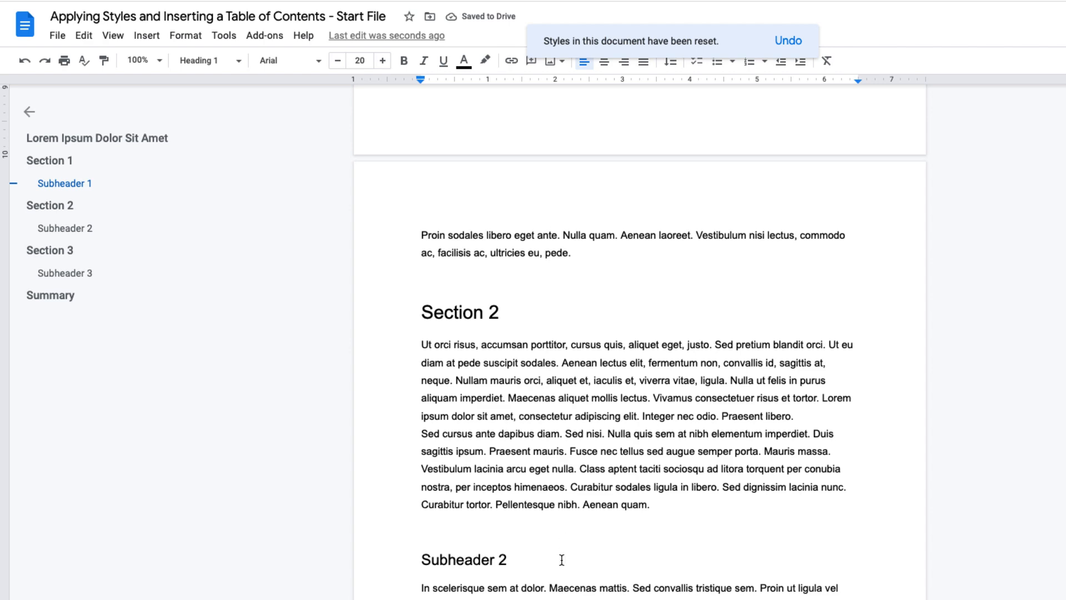
- Insert a page break right after the document title
{"action": "scroll", "coordinate": [559, 556], "scroll_direction": "up", "scroll_amount": 1}
{"action": "scroll", "coordinate": [559, 557], "scroll_direction": "up", "scroll_amount": 12}
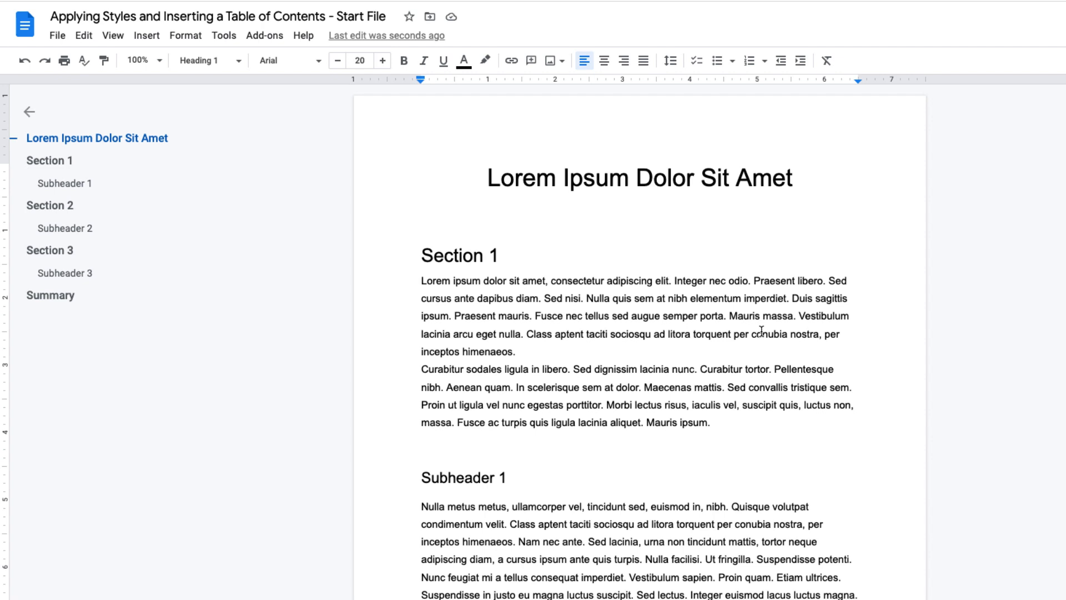
{"action": "left_click", "coordinate": [795, 182]}
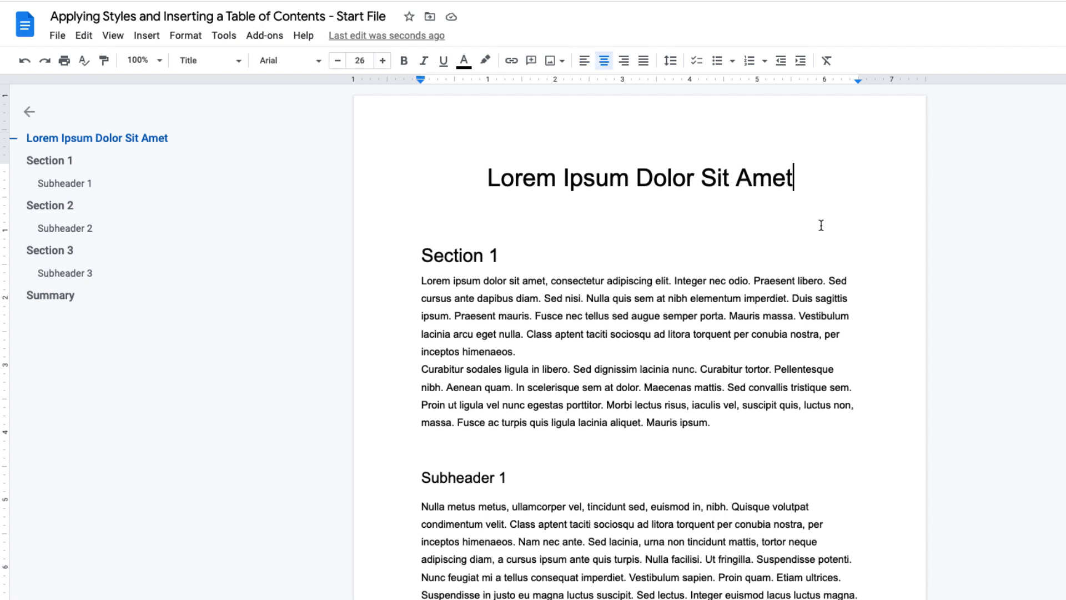
{"action": "key", "text": "ctrl+Return"}
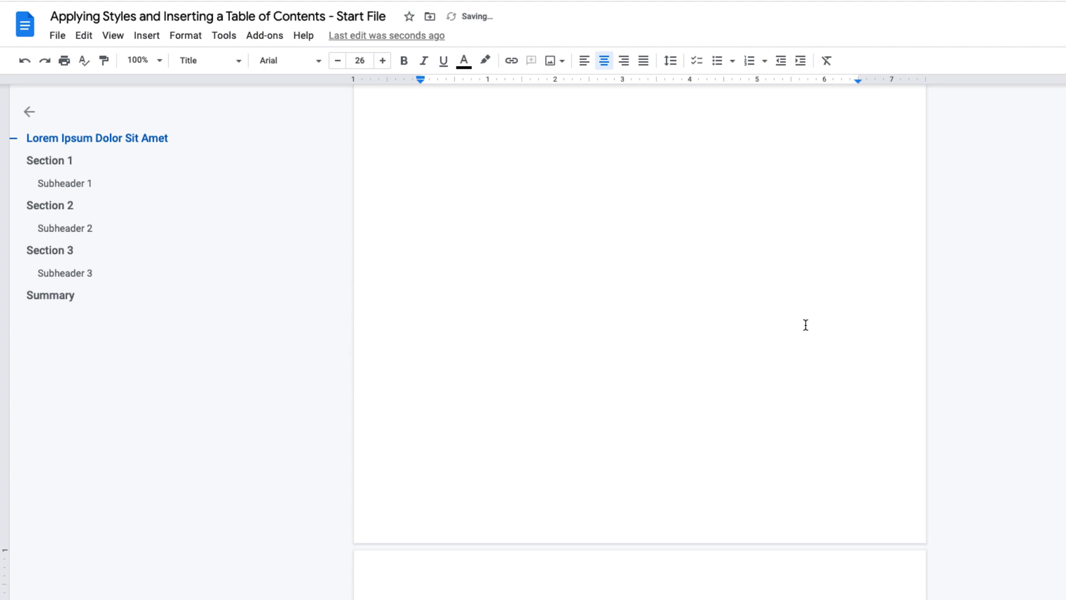
- Add a new empty line below the title on the first page
{"action": "scroll", "coordinate": [803, 321], "scroll_direction": "down", "scroll_amount": 5}
{"action": "scroll", "coordinate": [802, 319], "scroll_direction": "up", "scroll_amount": 2}
{"action": "scroll", "coordinate": [801, 318], "scroll_direction": "up", "scroll_amount": 9}
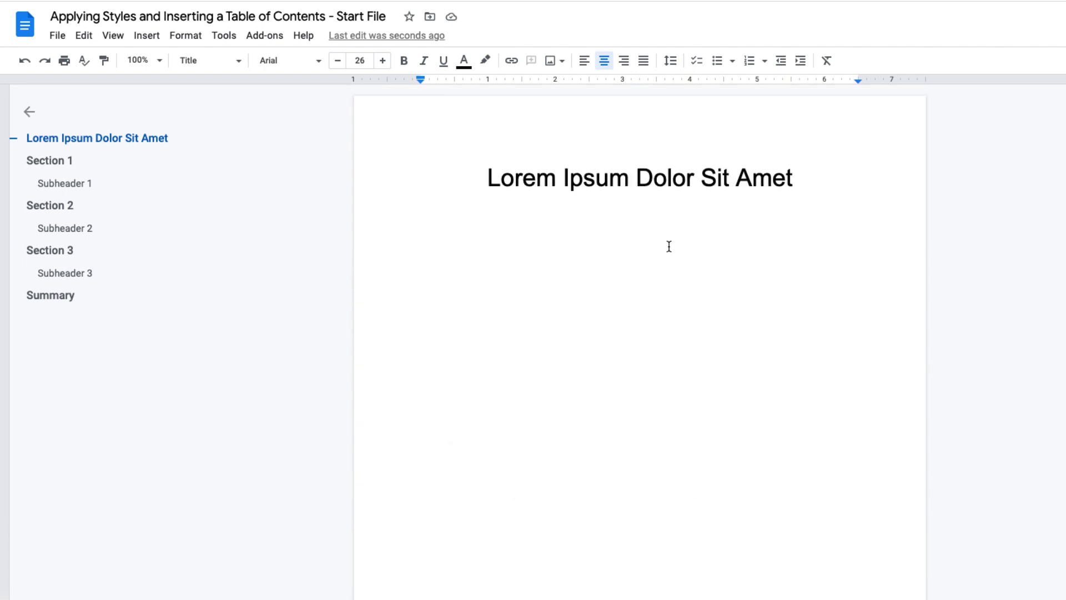
{"action": "left_click", "coordinate": [675, 228]}
{"action": "left_click", "coordinate": [802, 186]}
{"action": "key", "text": "Return"}
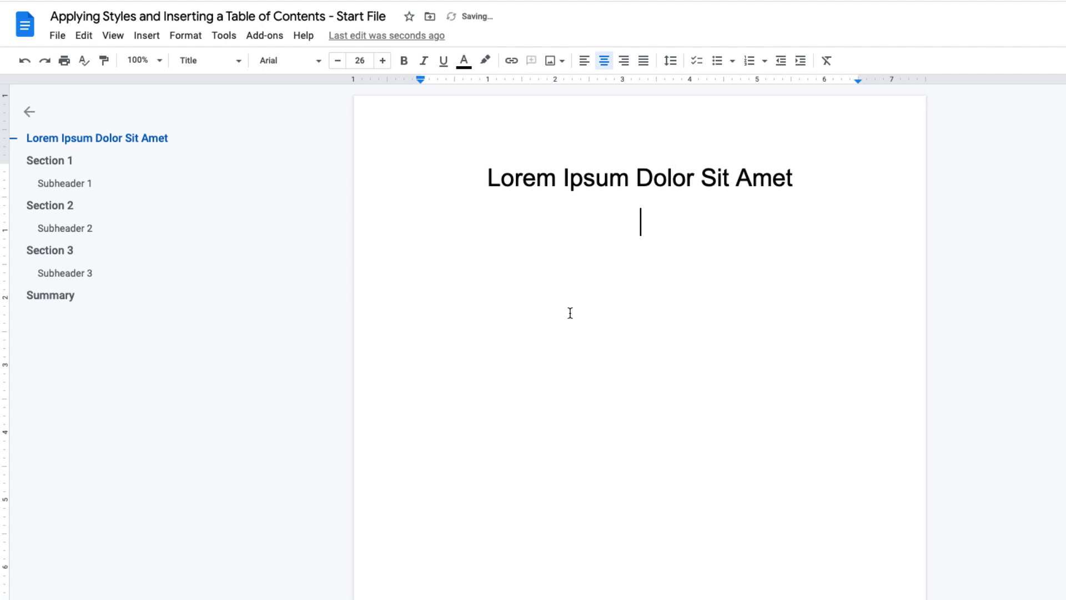
- Insert a table of contents with blue links below the title
{"action": "left_click", "coordinate": [146, 37]}
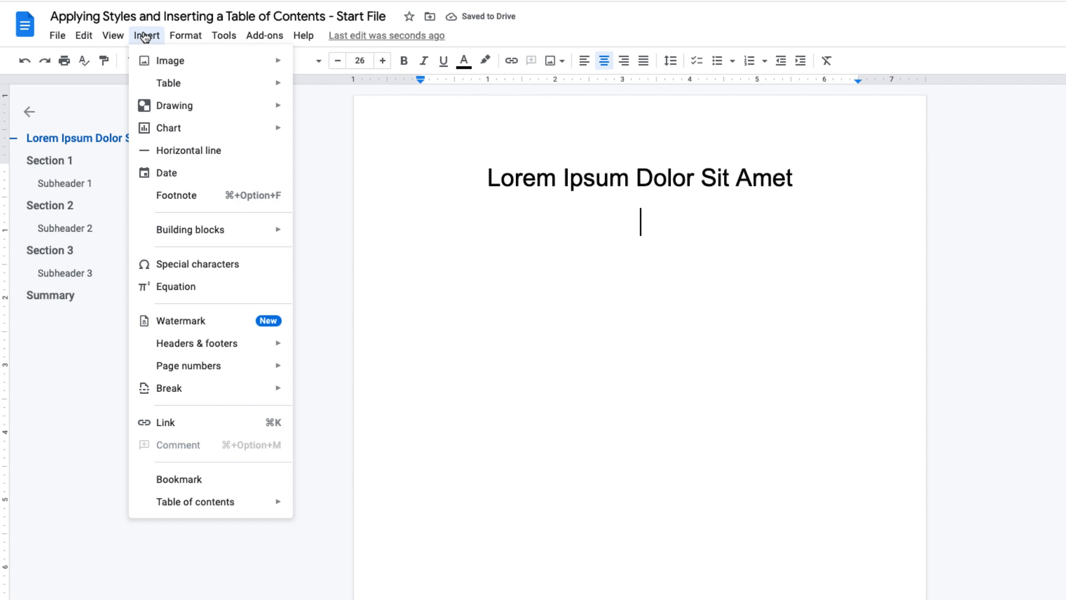
{"action": "mouse_move", "coordinate": [275, 506]}
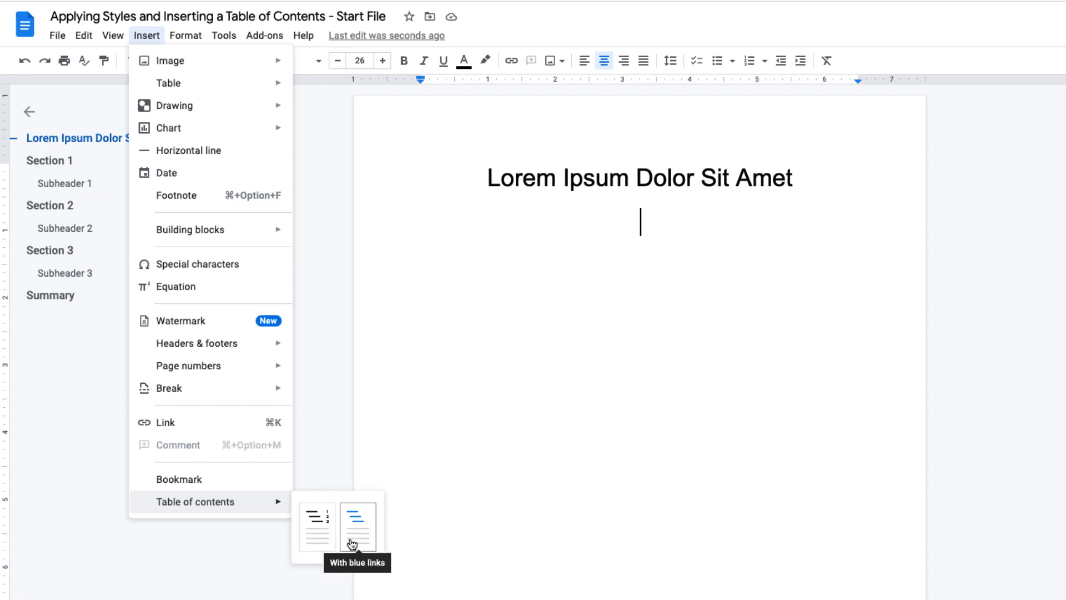
{"action": "left_click", "coordinate": [312, 541]}
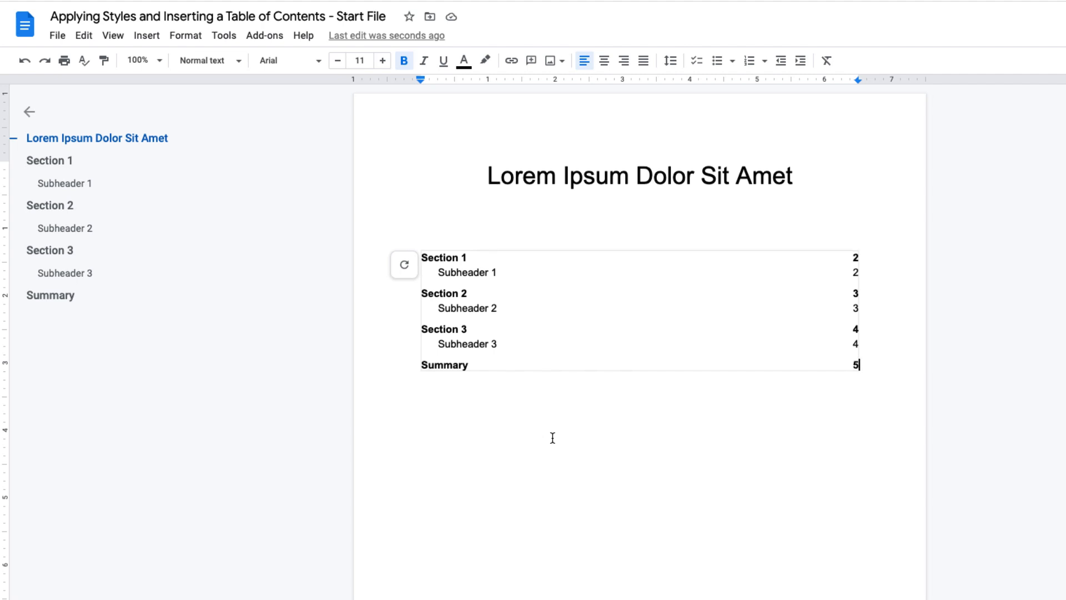
- Change the style of the first subheader, Subheader 1, to Heading 1
{"action": "scroll", "coordinate": [552, 438], "scroll_direction": "down", "scroll_amount": 1}
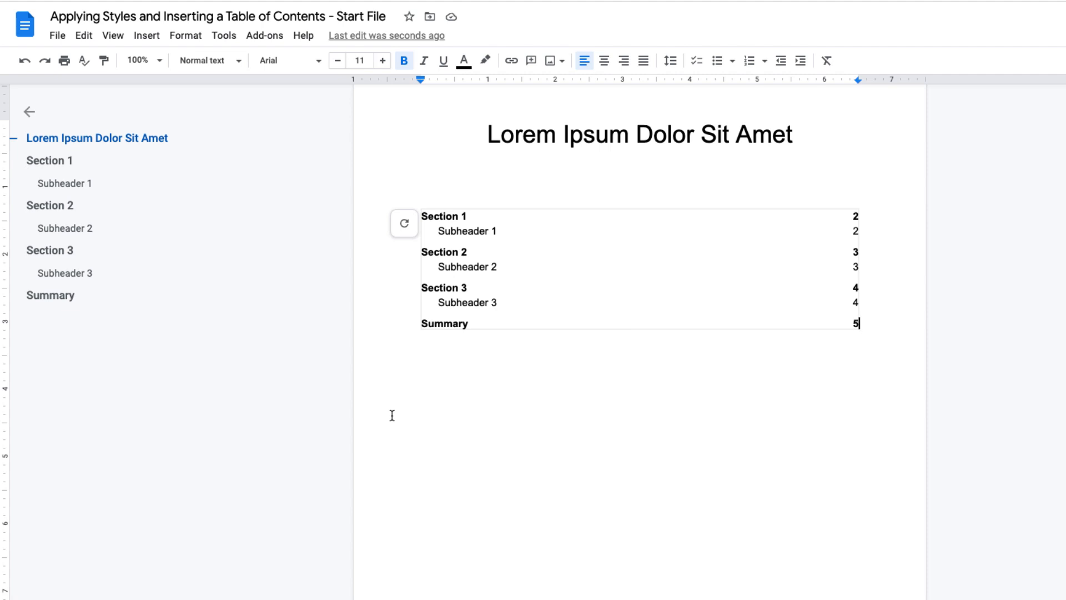
{"action": "scroll", "coordinate": [392, 414], "scroll_direction": "down", "scroll_amount": 1}
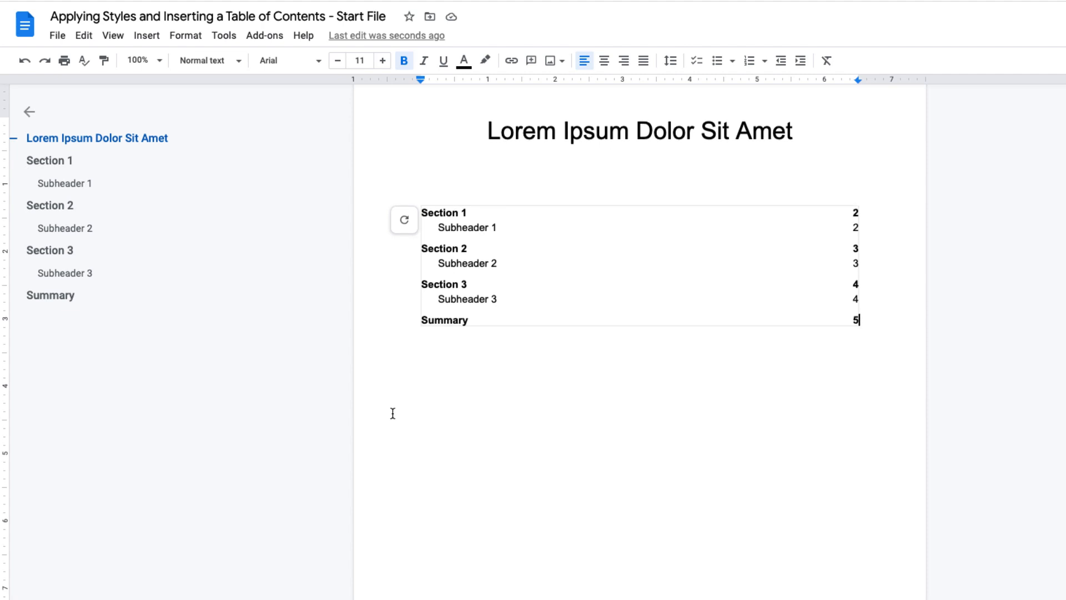
{"action": "scroll", "coordinate": [393, 413], "scroll_direction": "down", "scroll_amount": 10}
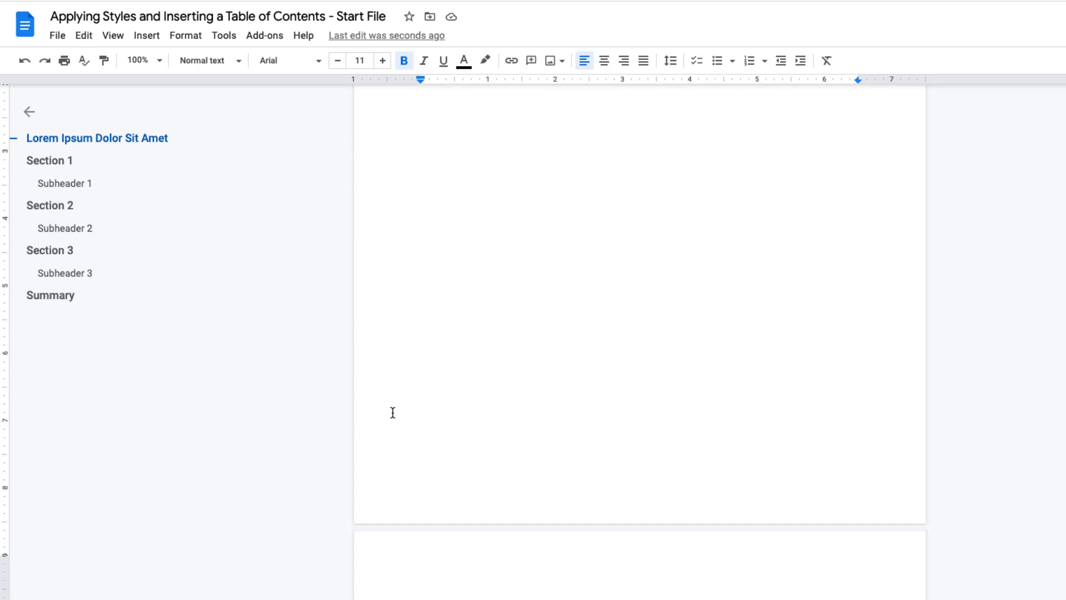
{"action": "left_click_drag", "start_coordinate": [515, 424], "coordinate": [403, 430]}
{"action": "left_click", "coordinate": [223, 65]}
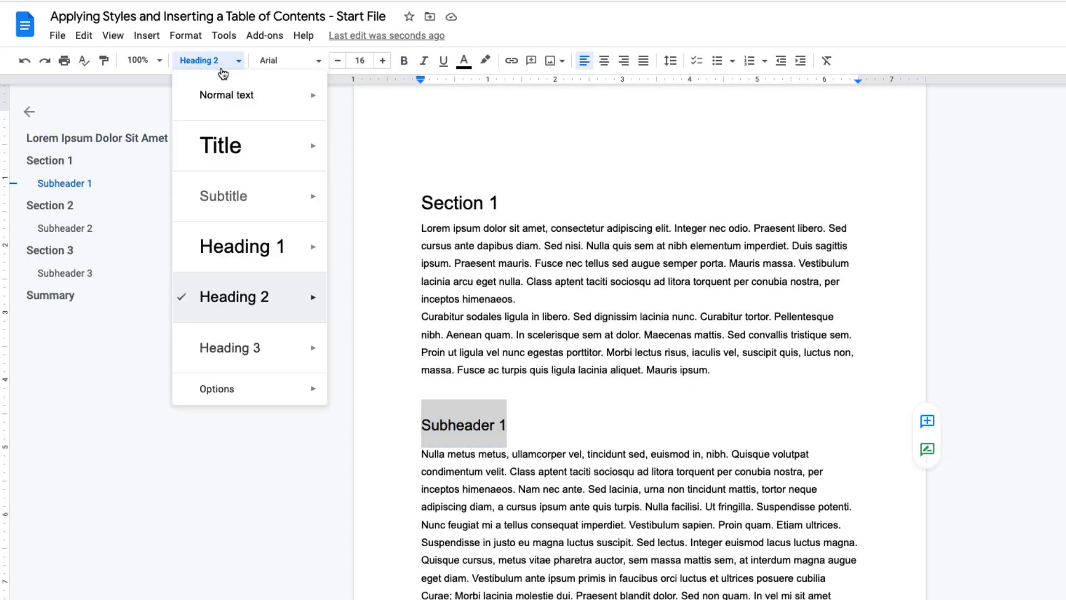
{"action": "left_click", "coordinate": [241, 249]}
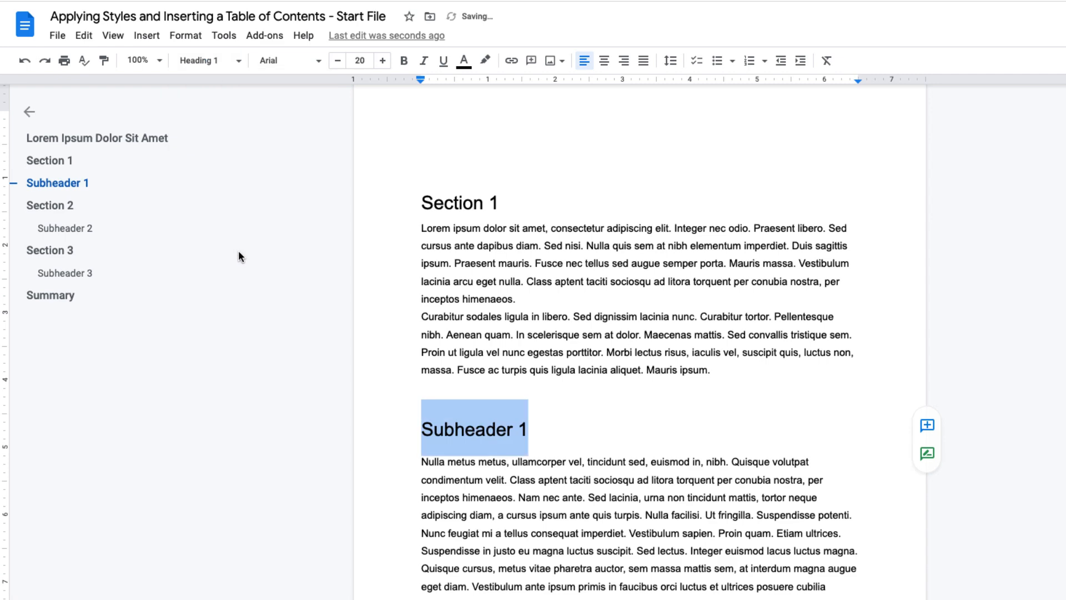
{"action": "left_click", "coordinate": [591, 421]}
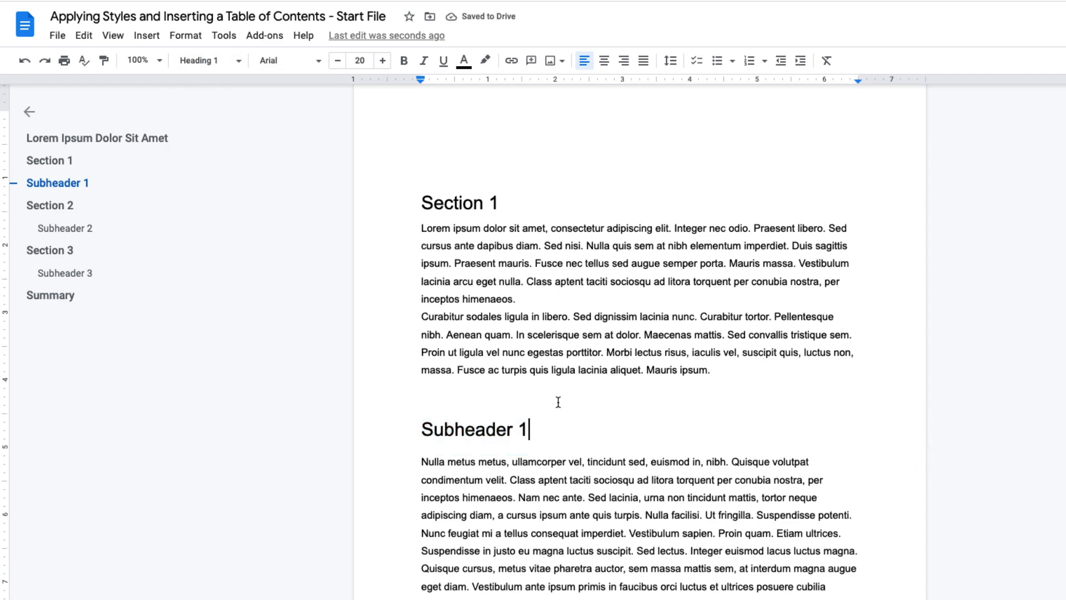
- Update the table of contents to reflect the changed heading
{"action": "scroll", "coordinate": [499, 372], "scroll_direction": "up", "scroll_amount": 10}
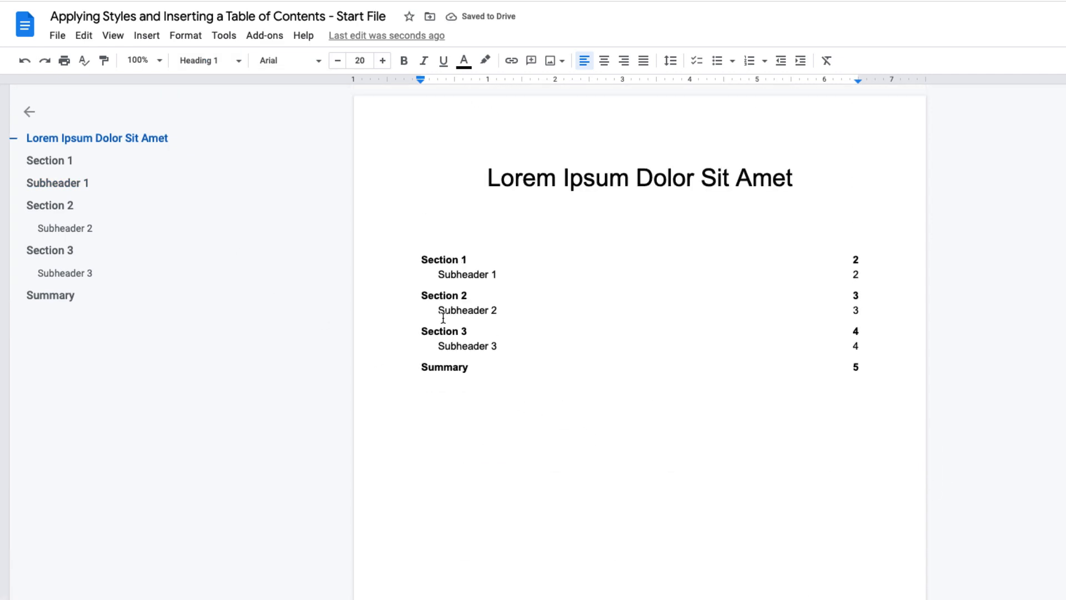
{"action": "left_click", "coordinate": [444, 319]}
{"action": "left_click", "coordinate": [404, 266]}
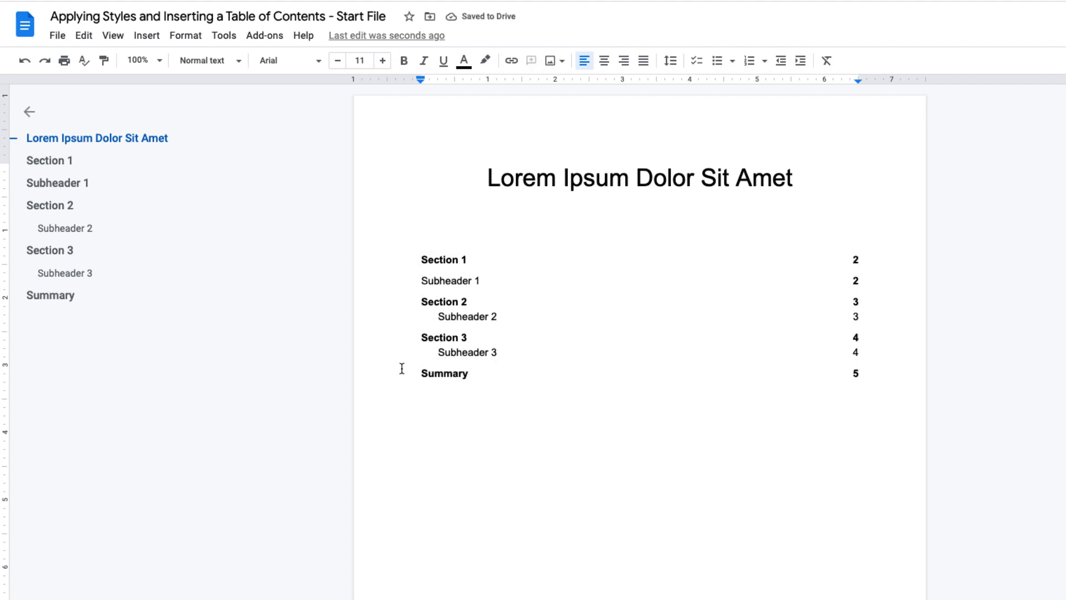